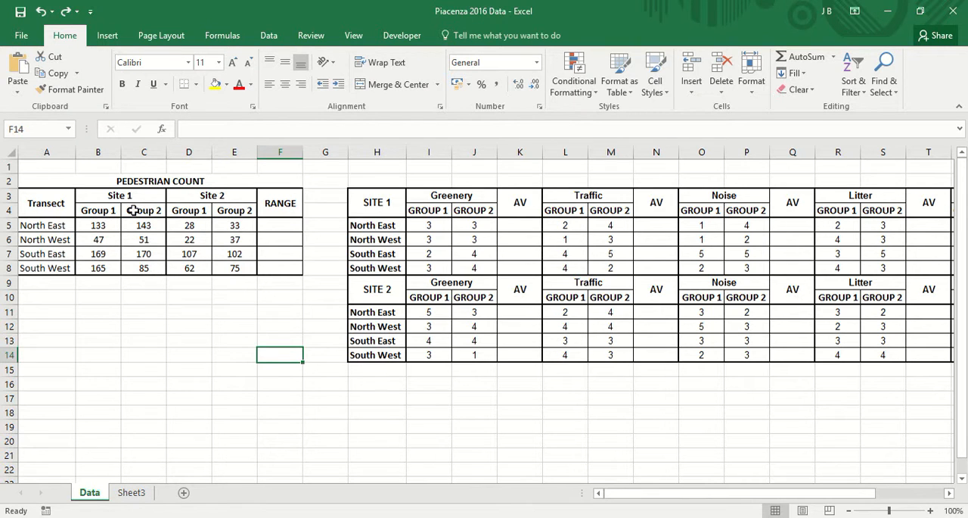
Step: Insert a blank column between the Site 1 and Site 2 groups of the pedestrian count table
left_click(189, 152)
right_click(189, 154)
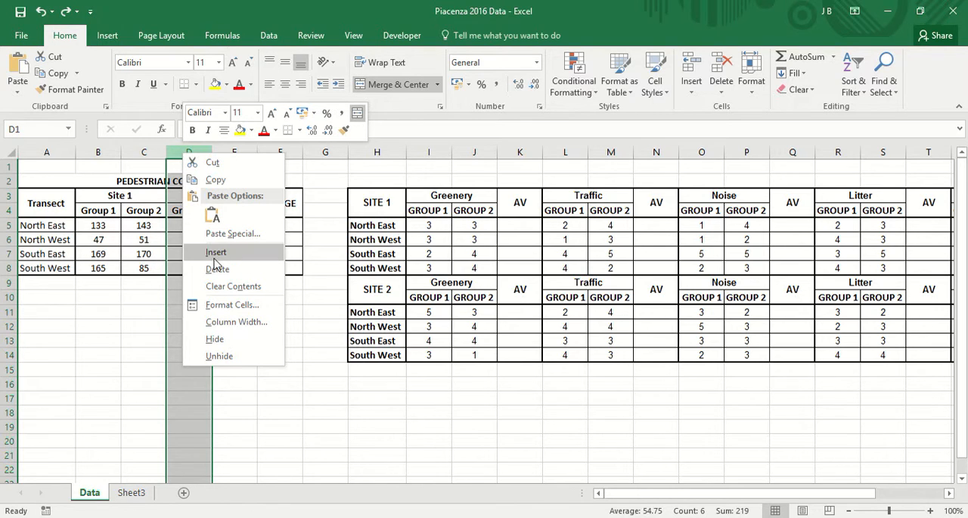
left_click(214, 252)
left_click(233, 298)
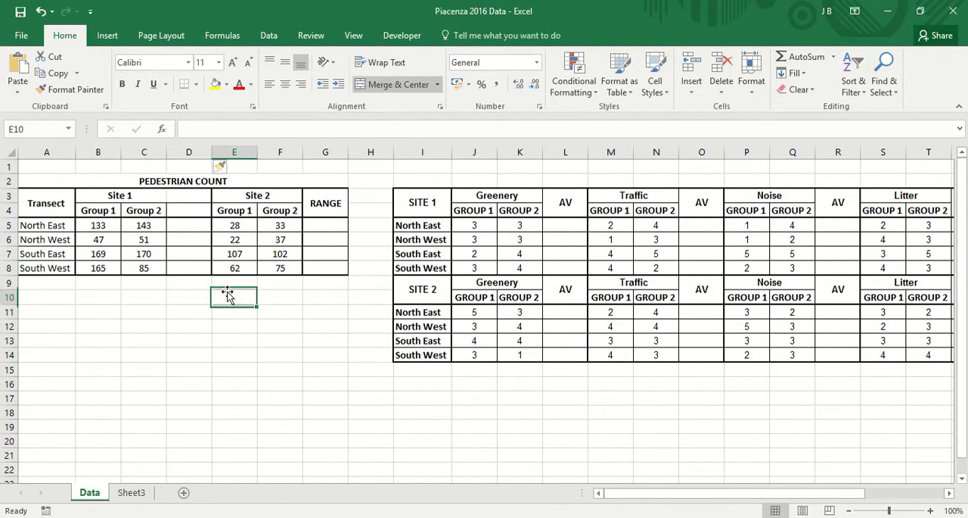
Step: Enter the header "Average" in D4, beside the Site 1 Group 2 header
left_click(191, 211)
type("Av")
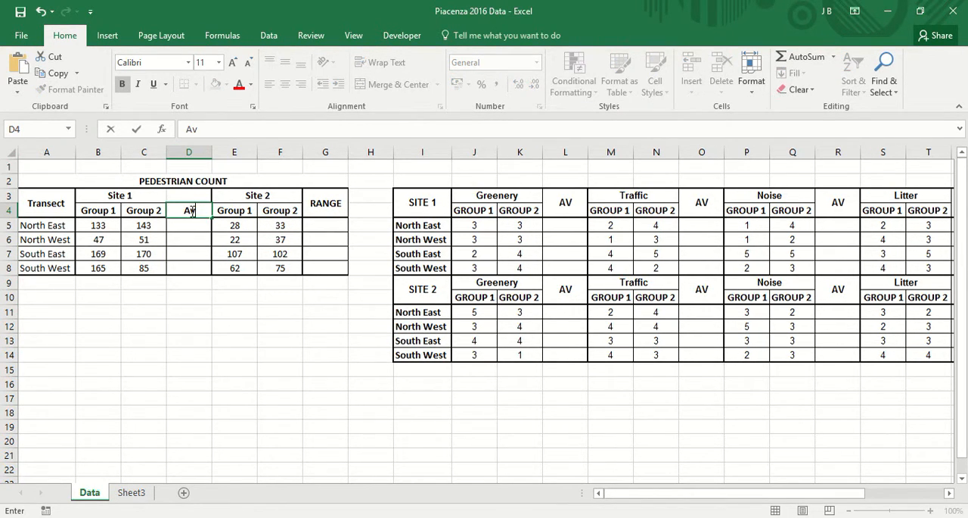
type("earge")
key("BackSpace")
key("BackSpace")
key("BackSpace")
type("rage")
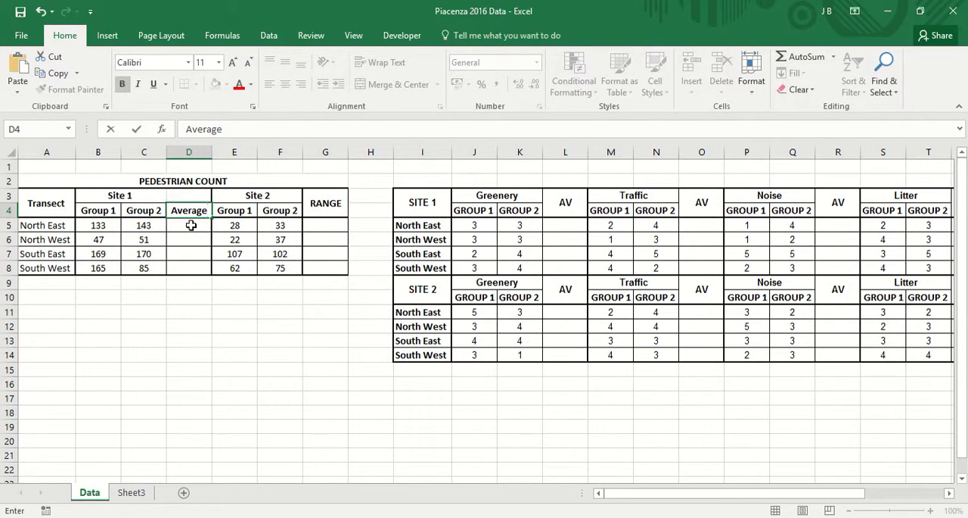
key("Return")
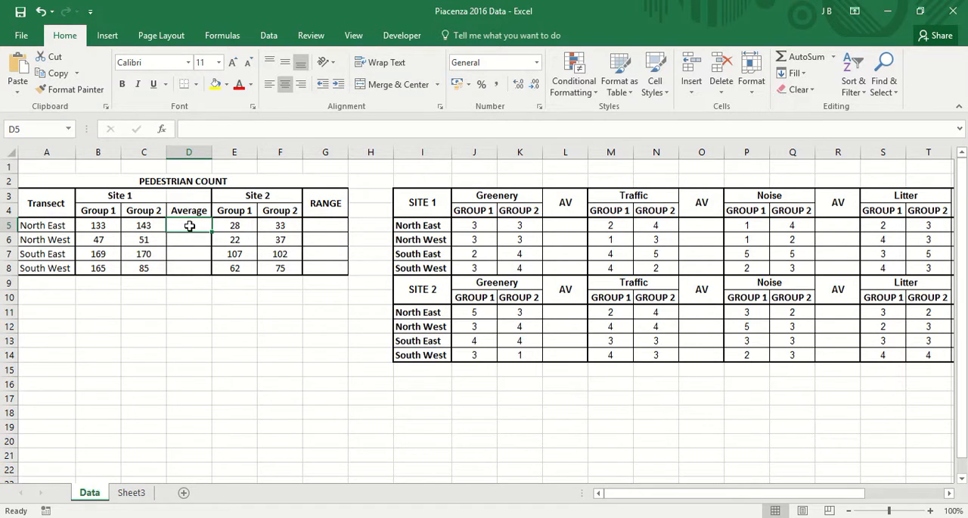
Step: Enter the formula =sum(B5:C5)/2 in D5 to average the two Site 1 North East counts
type("=")
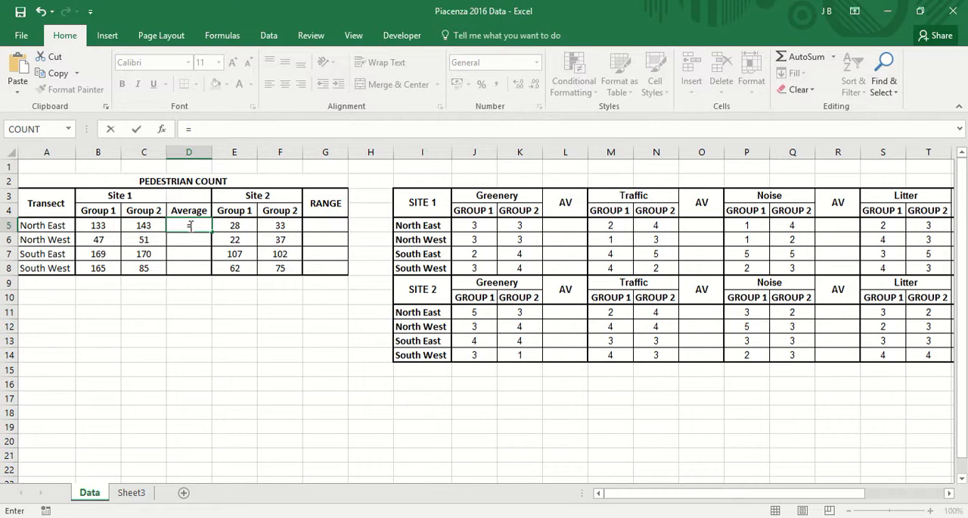
type("sum")
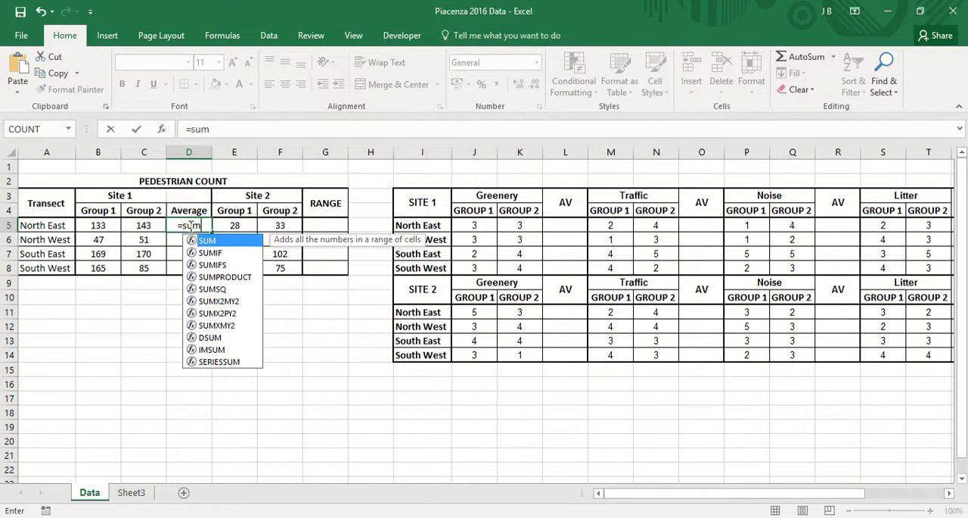
type("(")
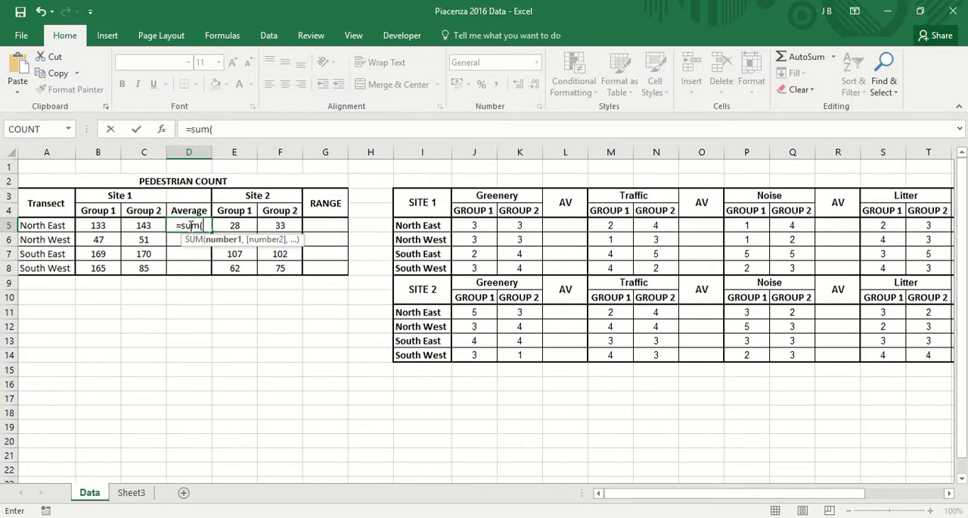
left_click(105, 228)
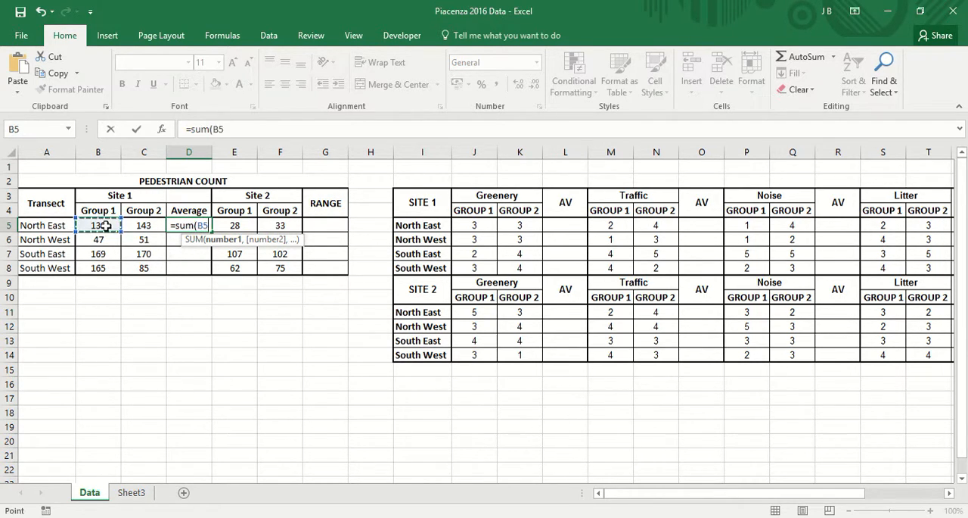
left_click(157, 225, "shift")
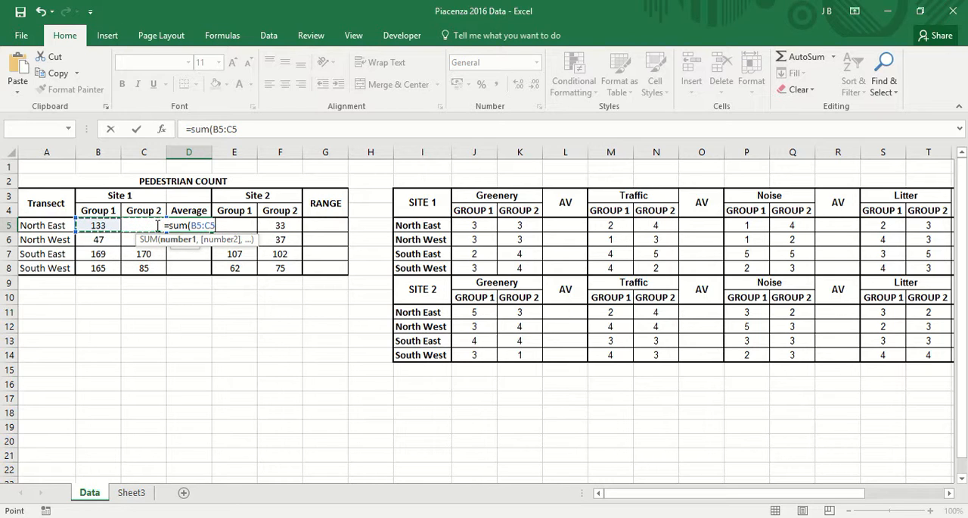
type(")")
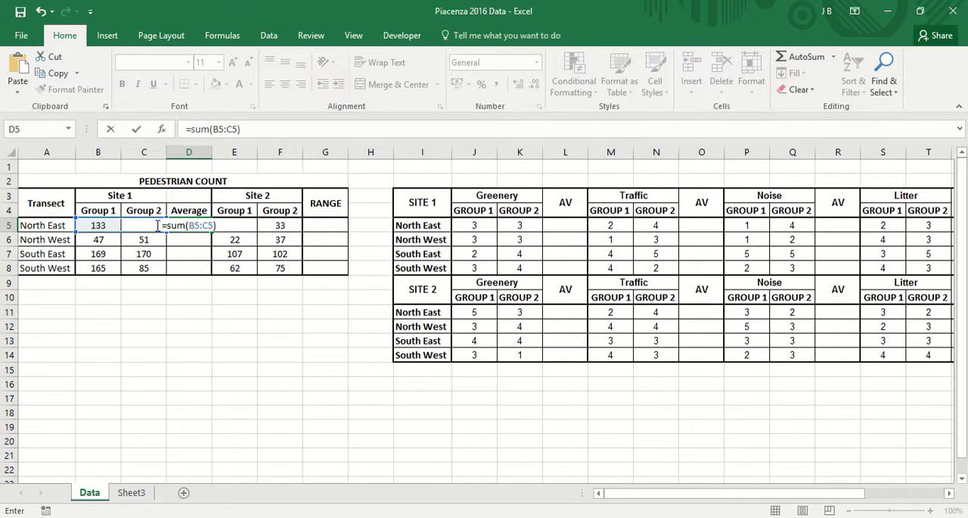
type("/2")
key("Return")
Step: Fill the D5 average formula down through D8 without formatting
left_click(186, 225)
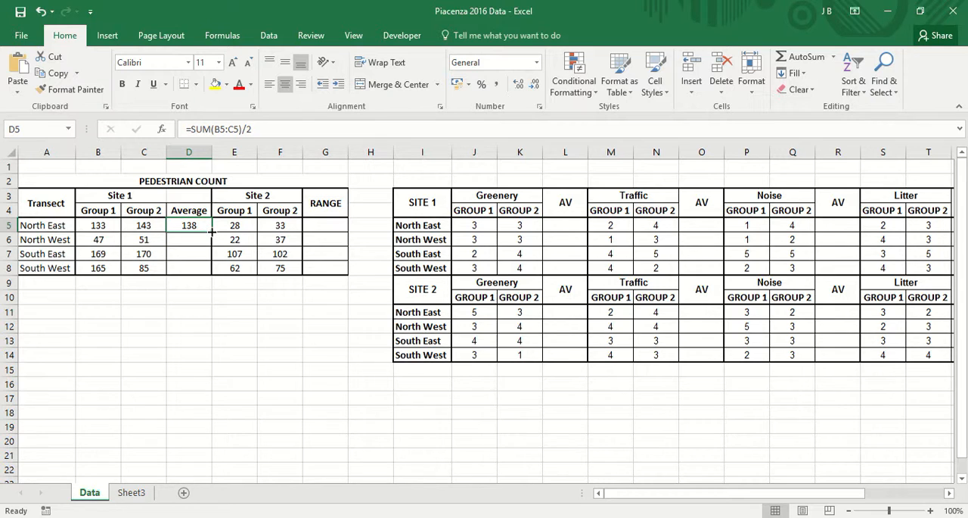
left_click_drag(212, 232, 212, 276)
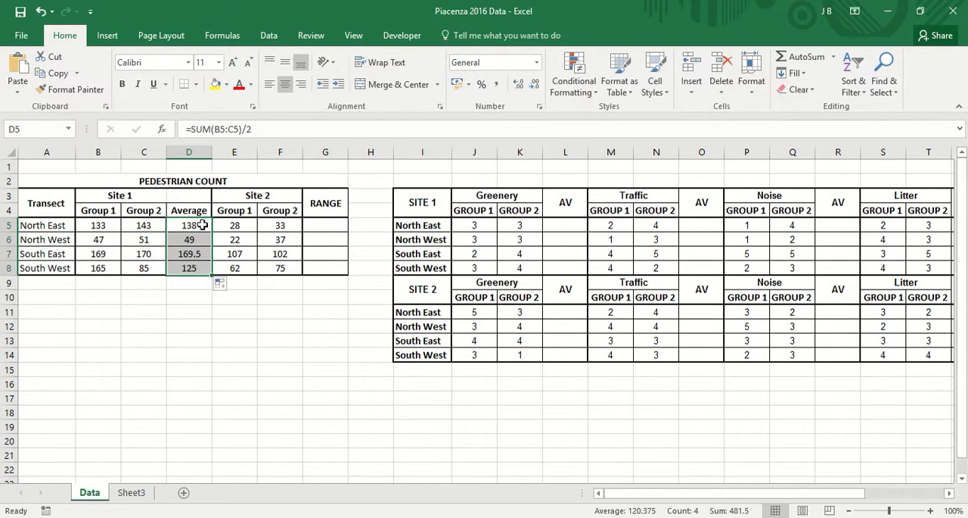
left_click(231, 285)
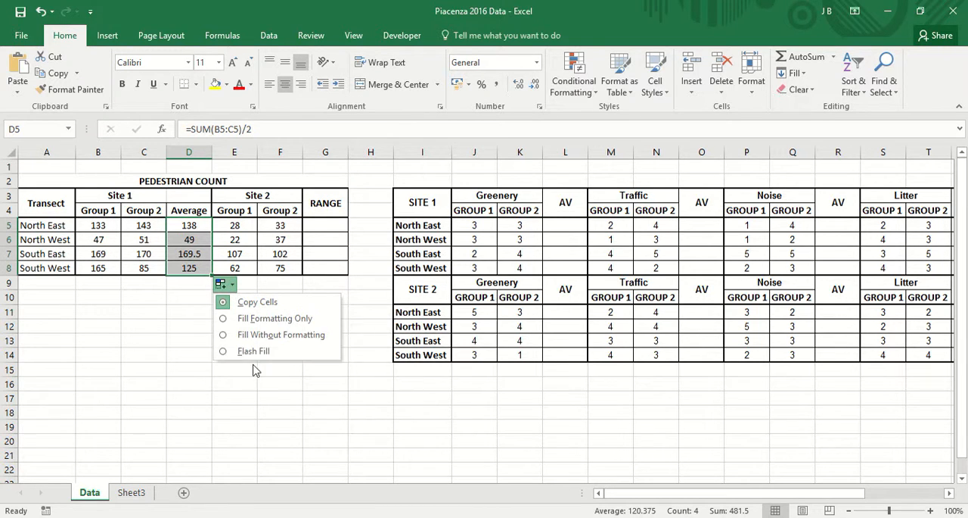
left_click(259, 340)
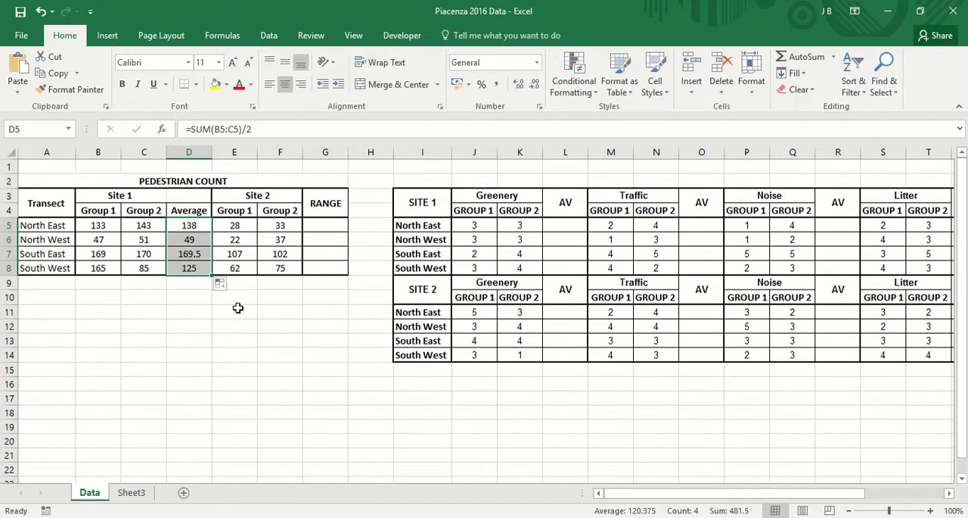
left_click(155, 325)
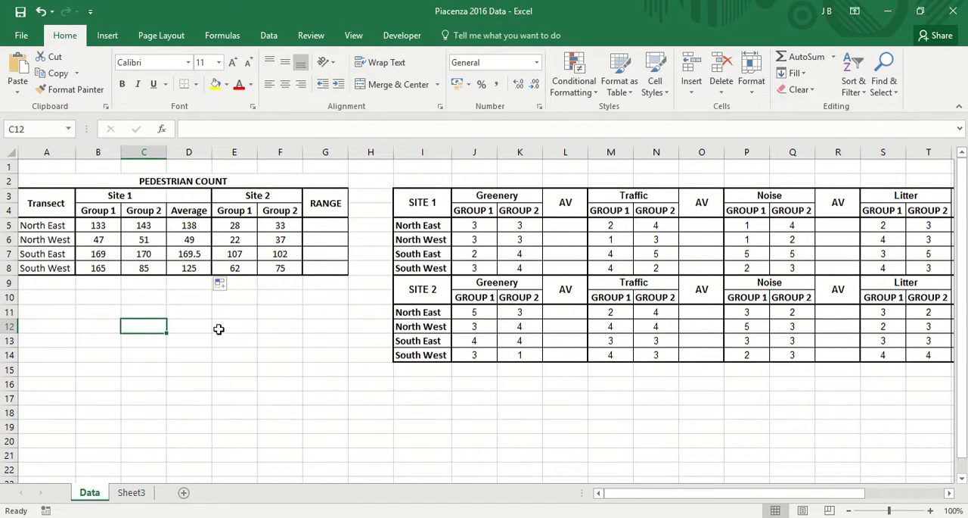
Step: Format the Site 1 averages in D5:D8 as Number with 0 decimal places
left_click_drag(201, 227, 200, 268)
right_click(200, 269)
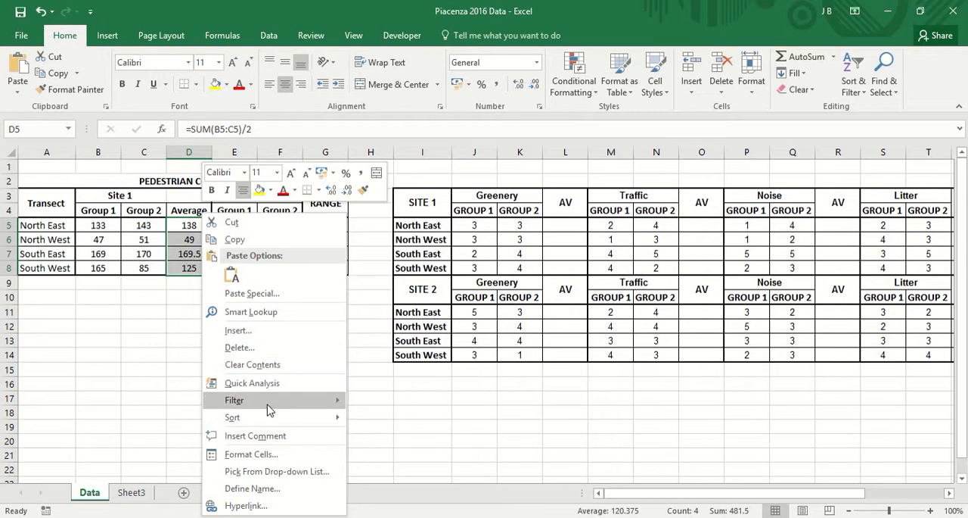
left_click(252, 454)
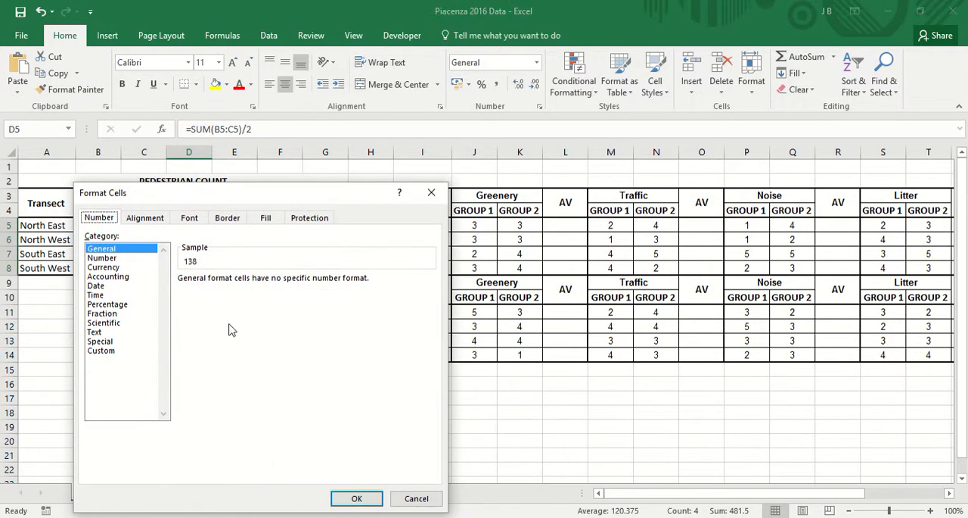
left_click(118, 258)
left_click(276, 283)
left_click(275, 283)
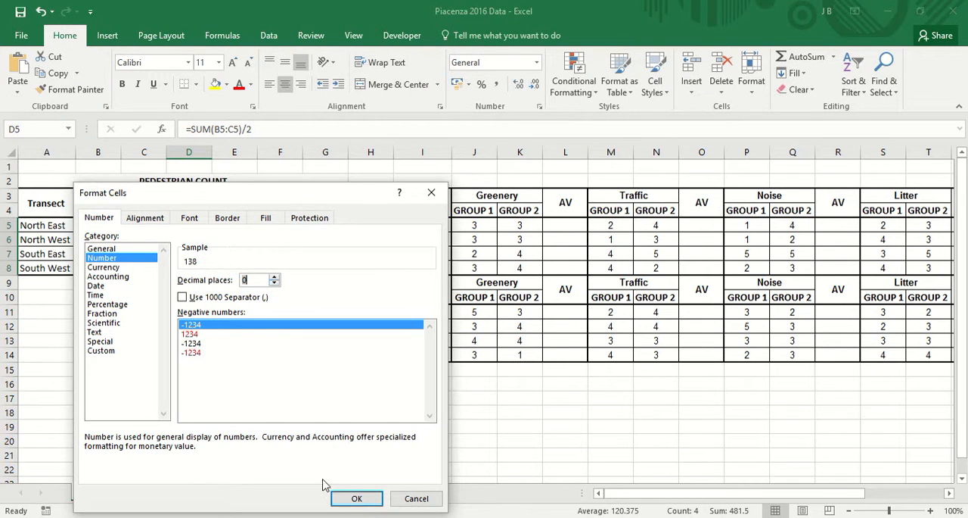
left_click(356, 499)
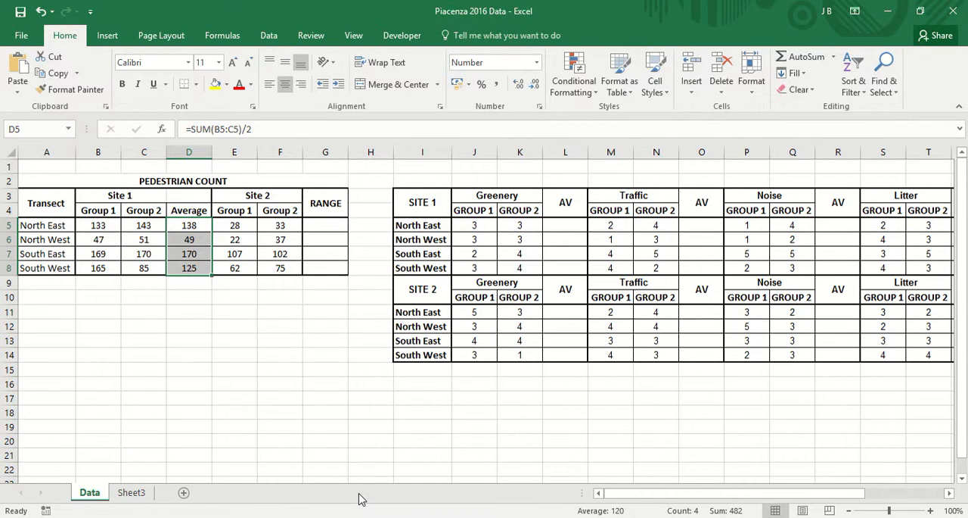
left_click(297, 428)
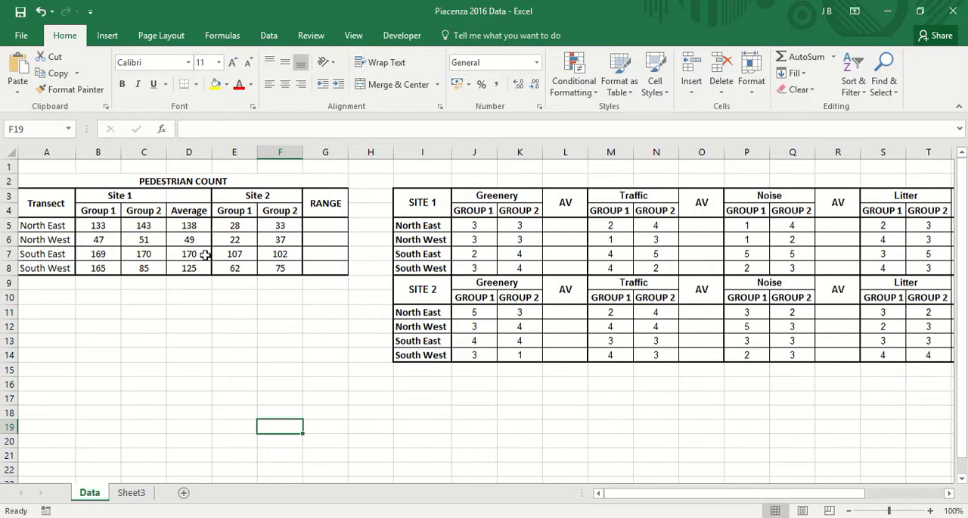
Step: Insert a blank column between Site 2's Group 2 column and the RANGE column
right_click(325, 151)
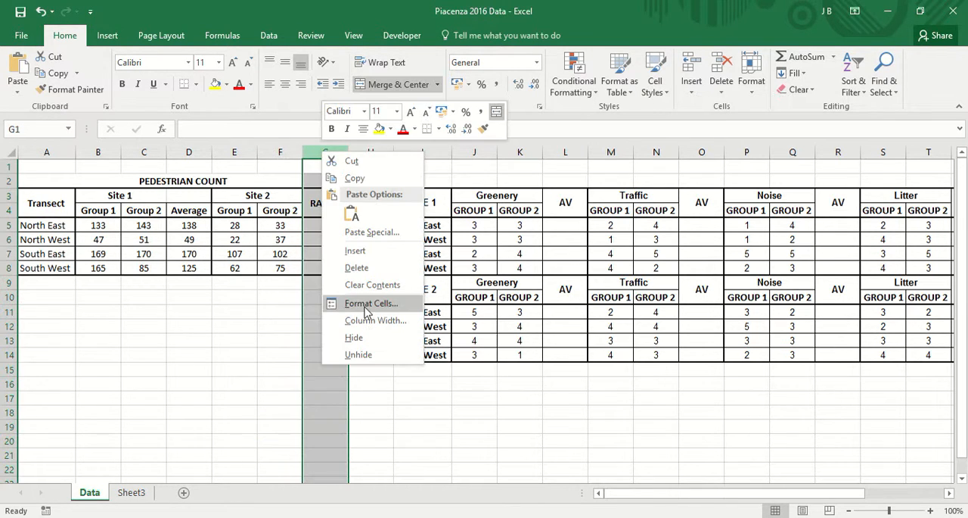
left_click(362, 251)
left_click(190, 223)
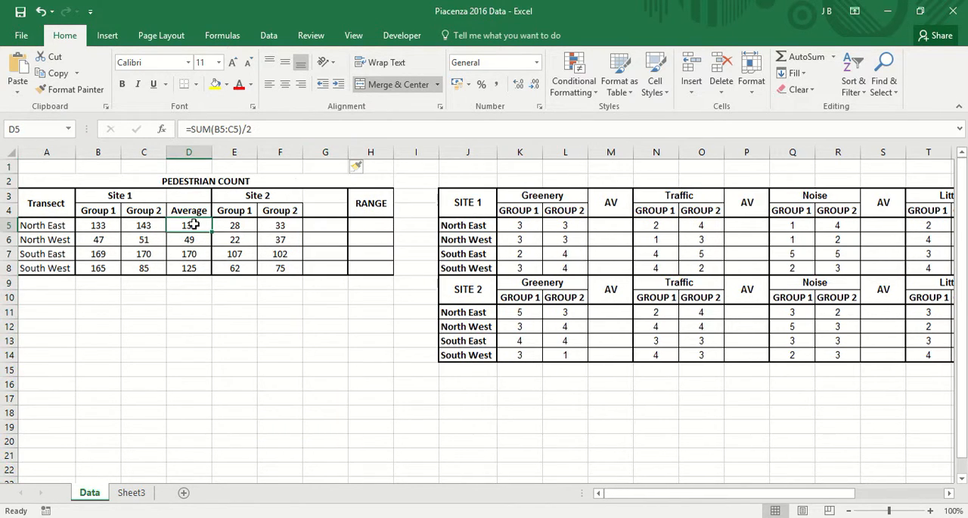
Step: Copy the Site 1 Average header and formulas from D4:D8 into G4:G8 for Site 2
left_click_drag(190, 214, 194, 279)
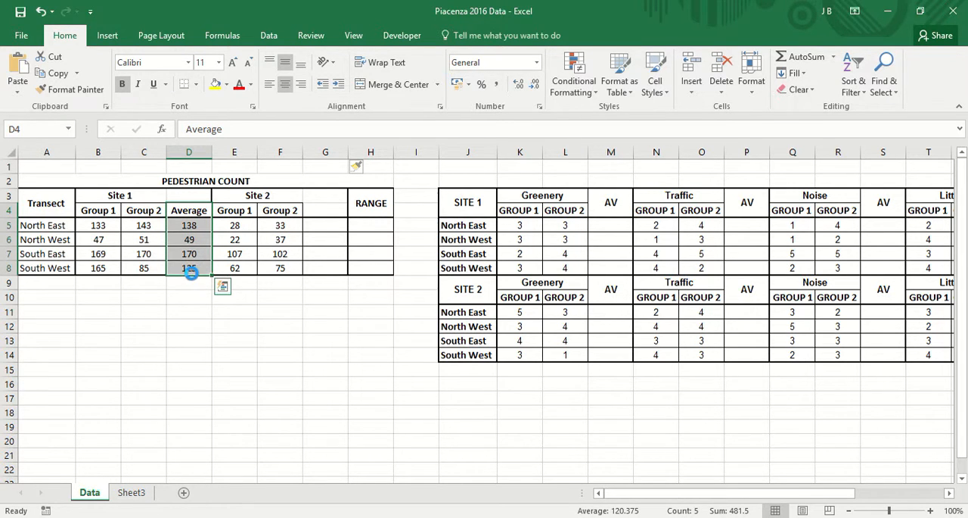
key("ctrl+c")
left_click(338, 211)
key("ctrl+v")
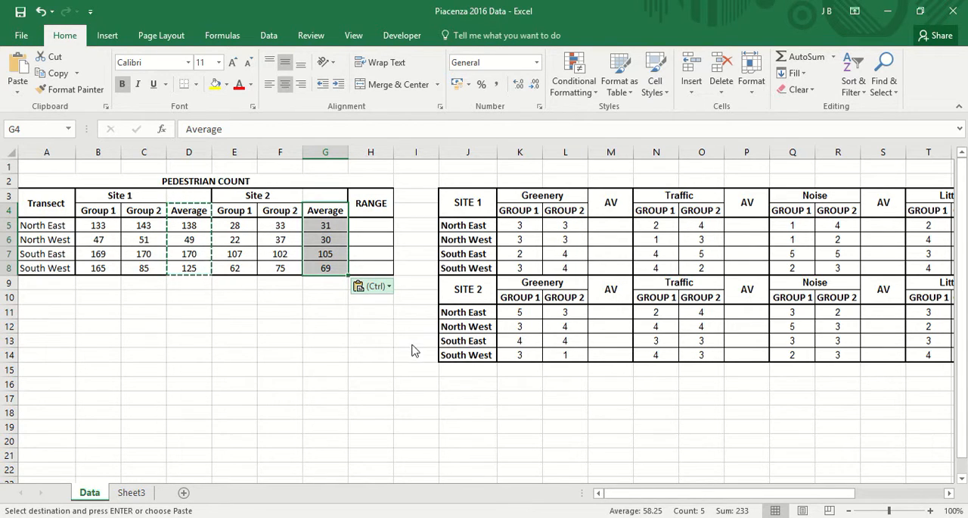
key("ctrl")
left_click(275, 373)
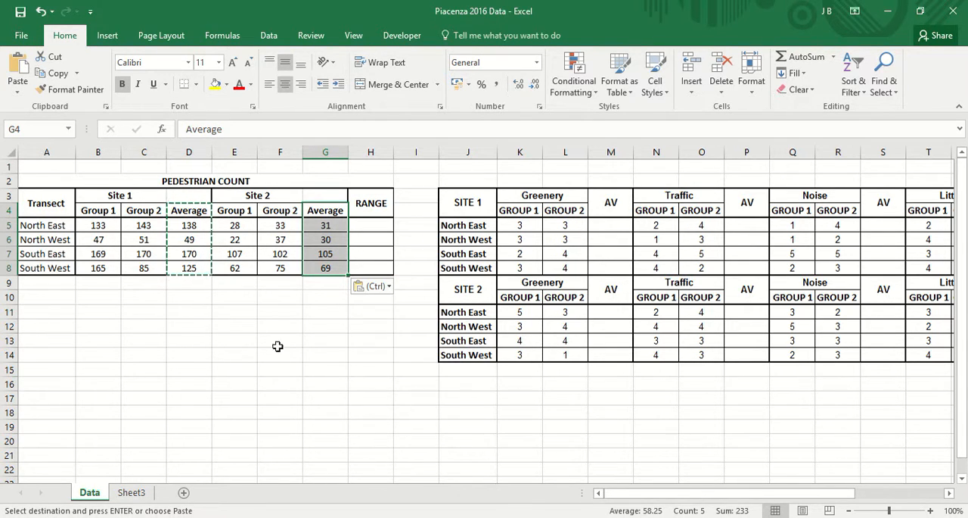
left_click(277, 344)
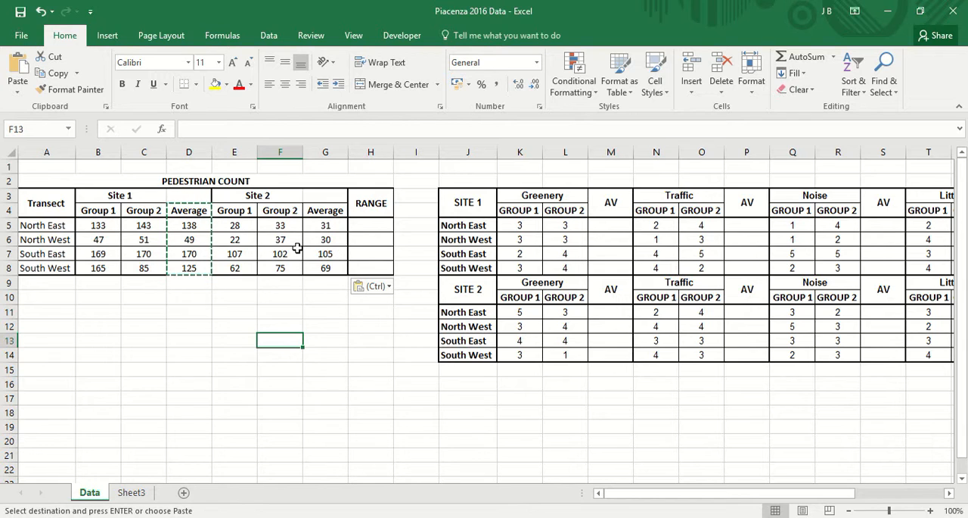
left_click(307, 323)
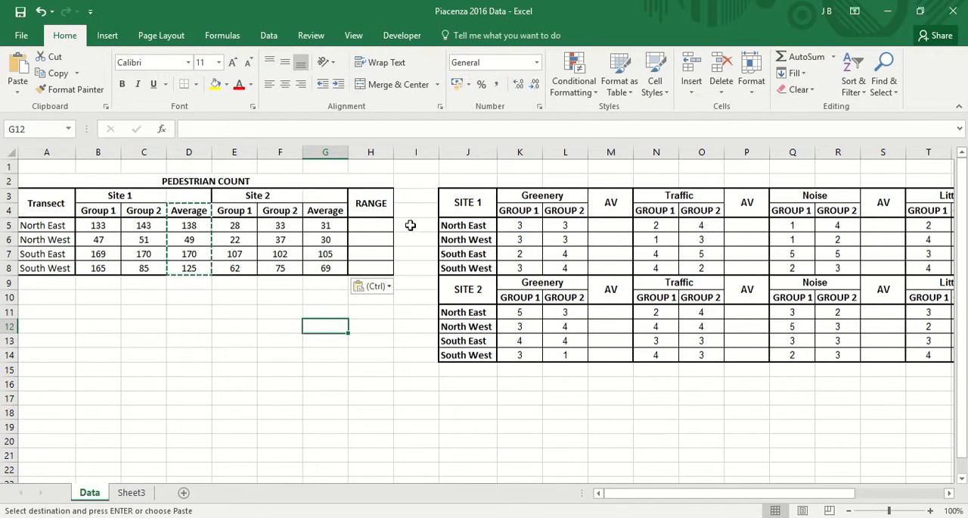
Step: Enter the formula =sum(D5:D8)/4 in D9 to average the four Site 1 transect averages
left_click(189, 281)
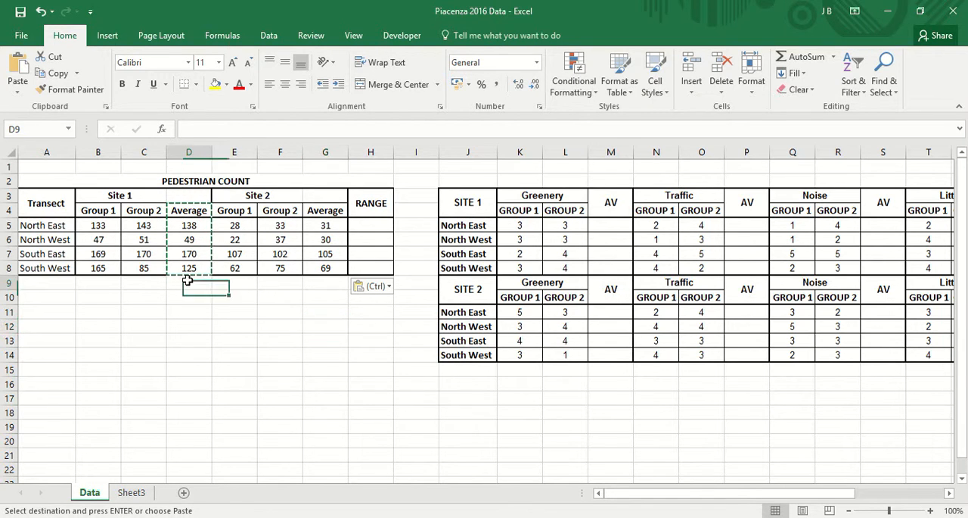
type("=")
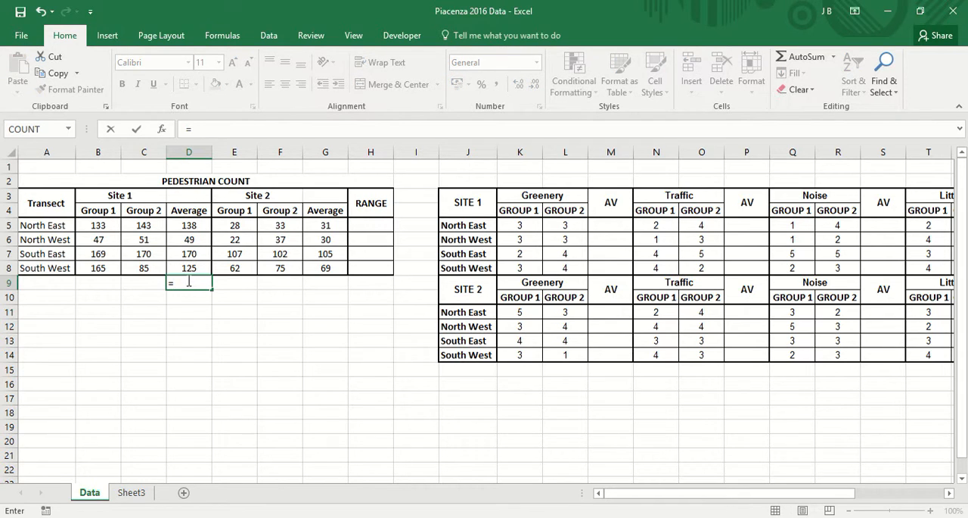
type("sum(")
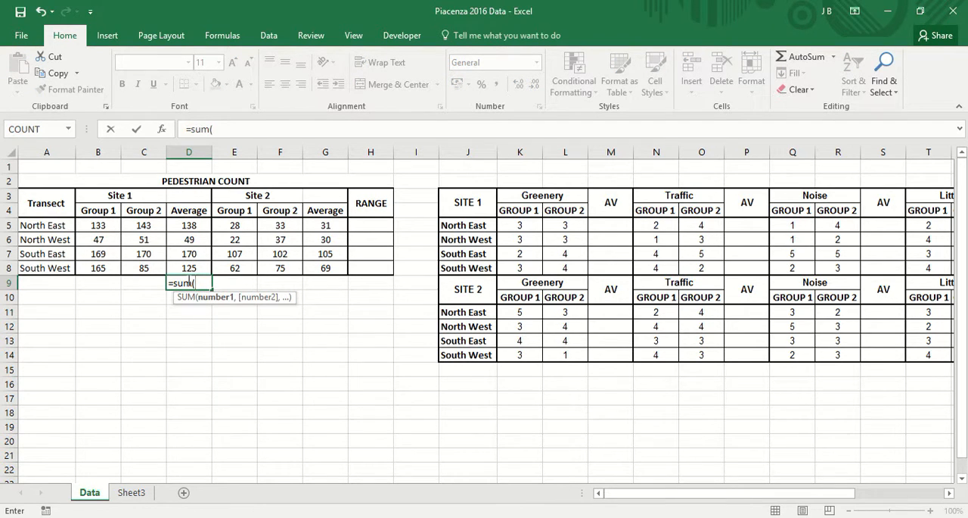
left_click(195, 225)
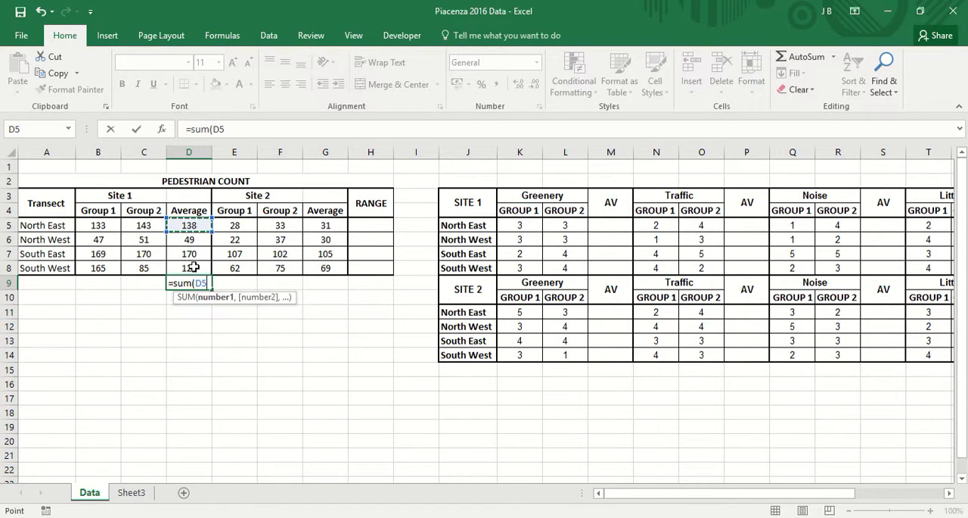
left_click_drag(194, 267, 194, 267)
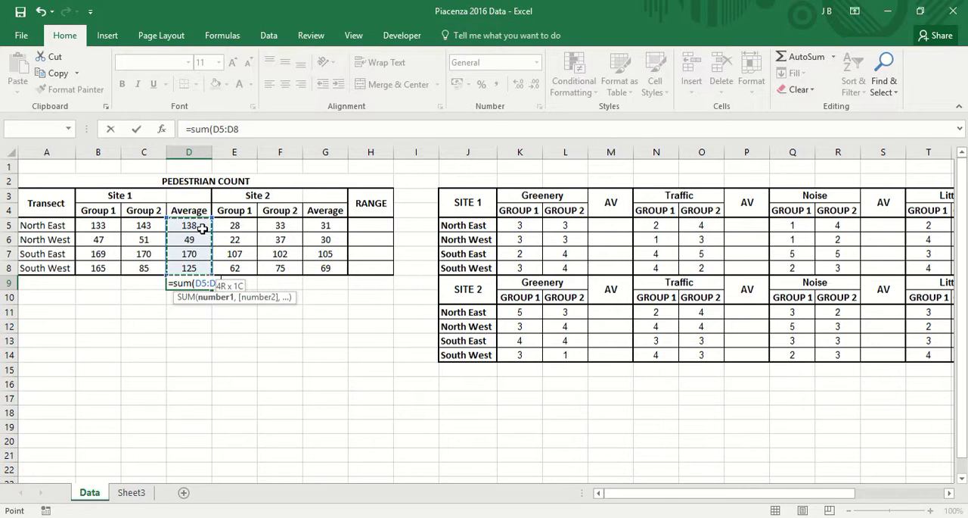
type(")")
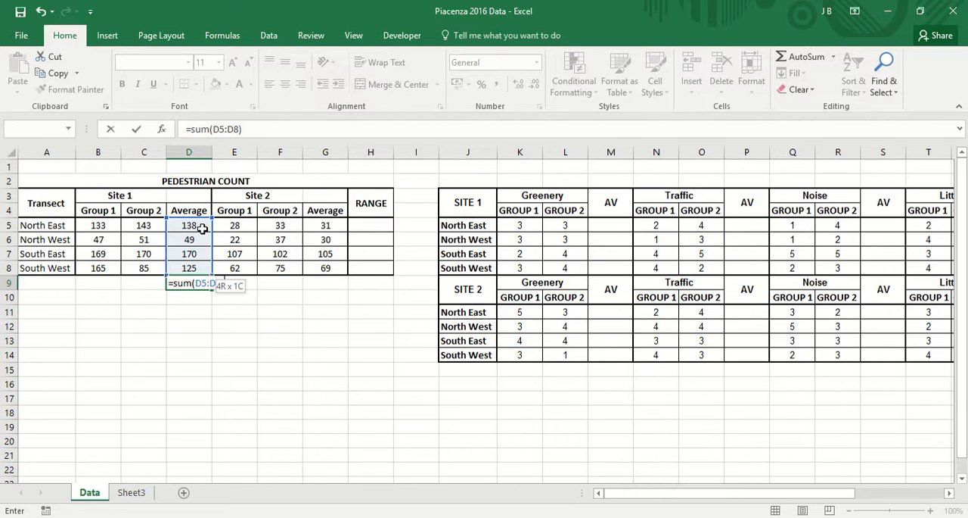
type("/4")
key("Return")
left_click(184, 425)
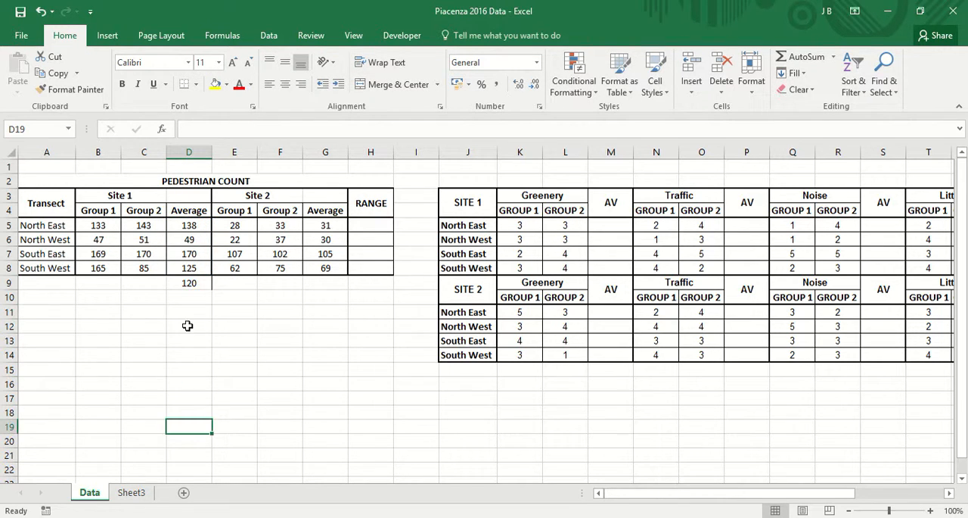
Step: Copy the Site 1 overall average formula from D9 into G9 for Site 2
left_click(197, 283)
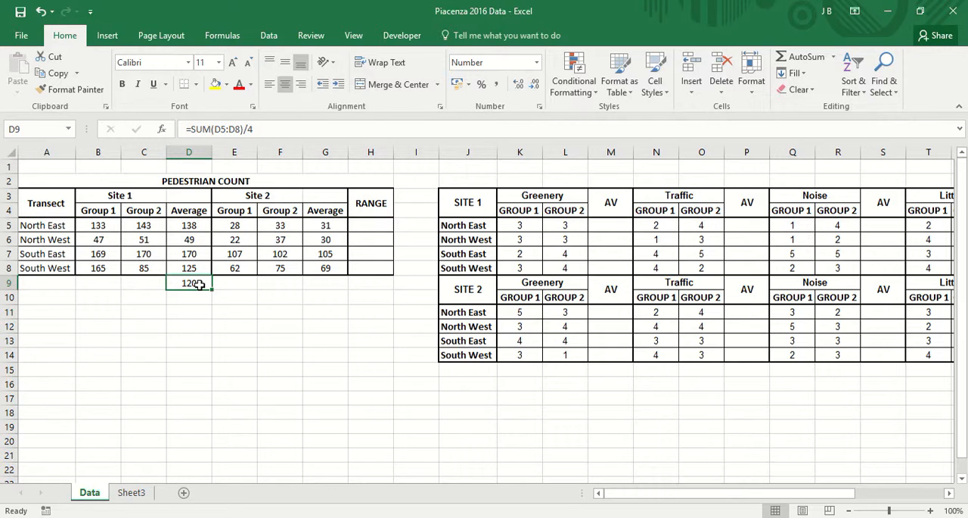
key("ctrl+c")
left_click(318, 282)
key("ctrl+v")
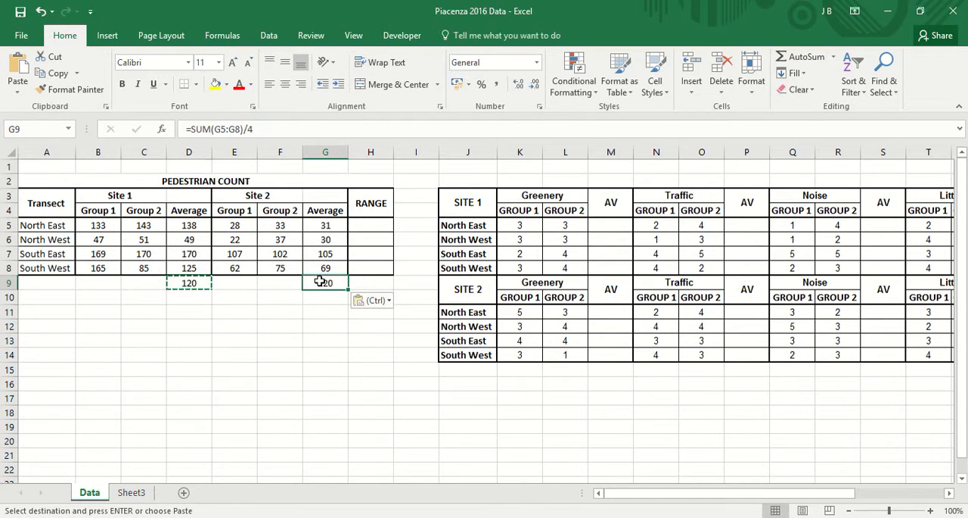
left_click(315, 359)
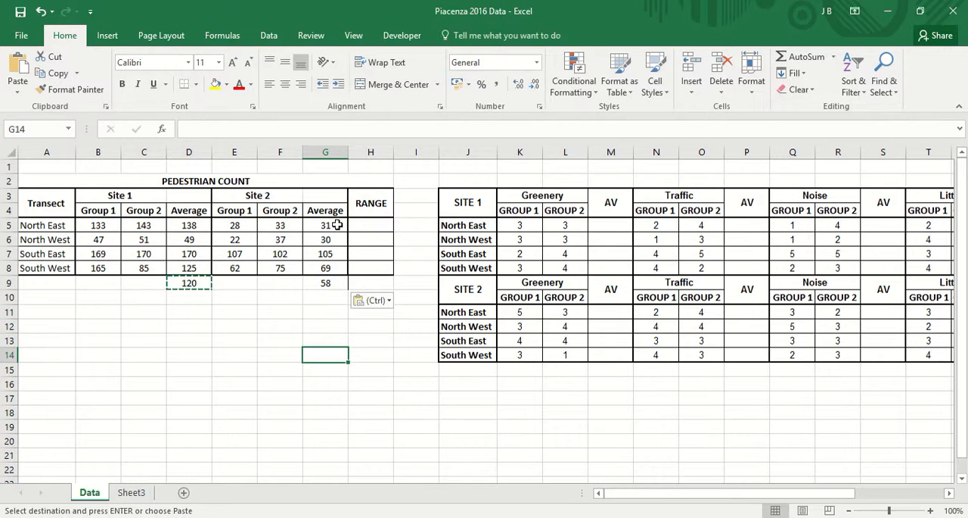
Step: Enter =D5-G5 in the RANGE cell H5 and fill the formula down through H8 for the remaining transects
left_click(383, 225)
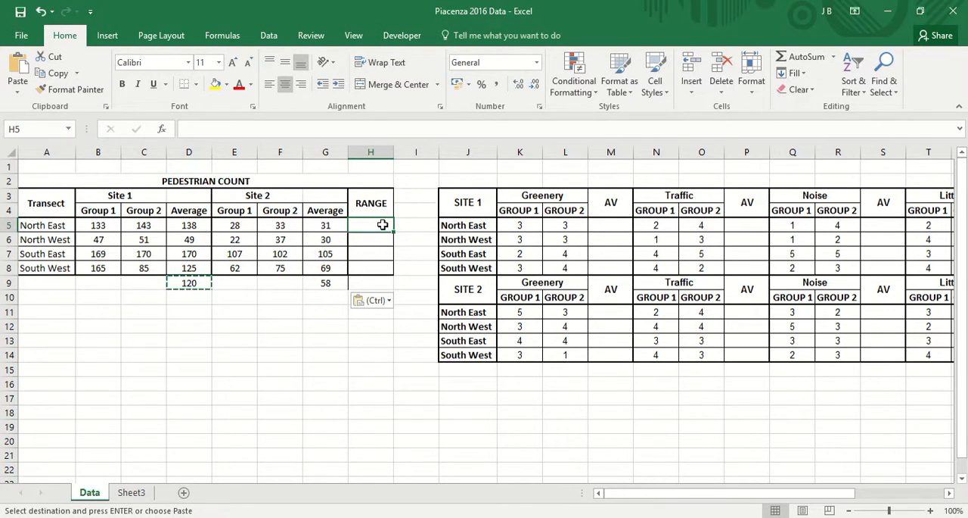
type("=")
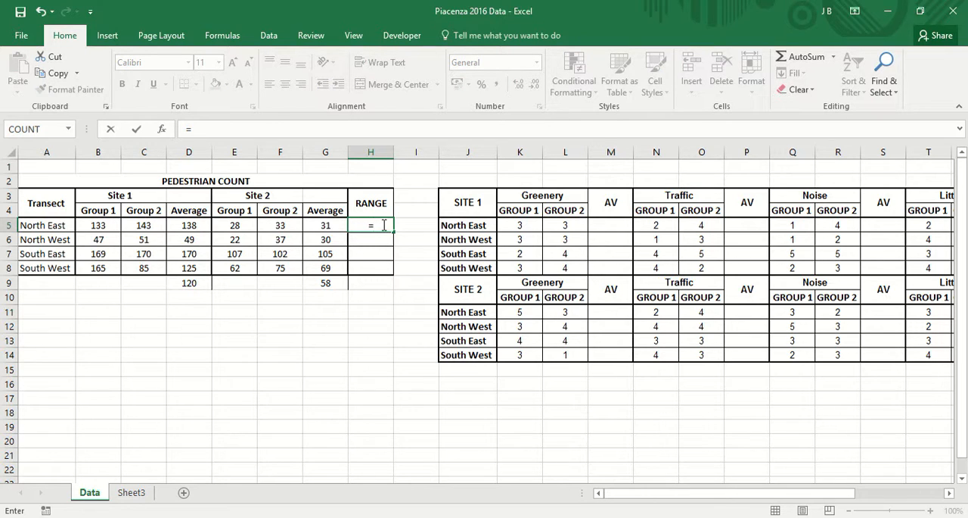
left_click(195, 227)
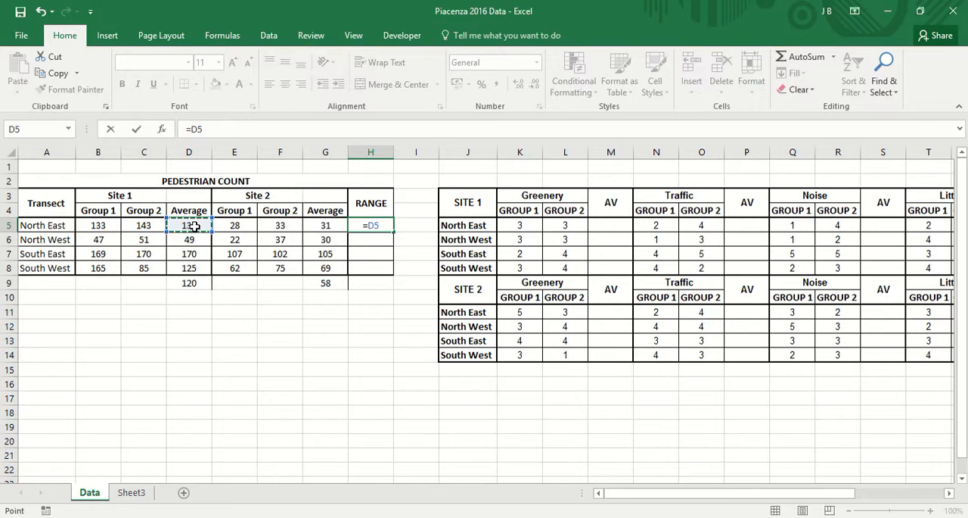
type("-")
left_click(330, 225)
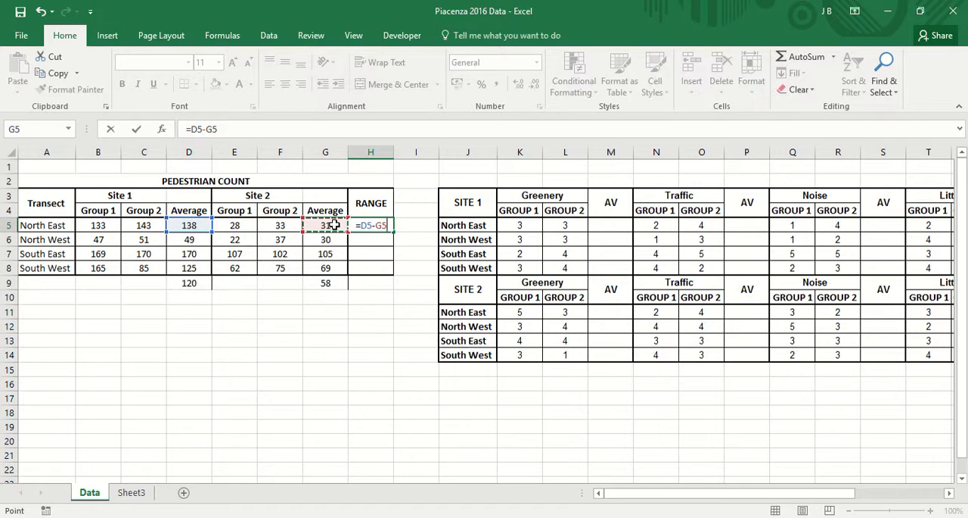
key("Return")
left_click(372, 225)
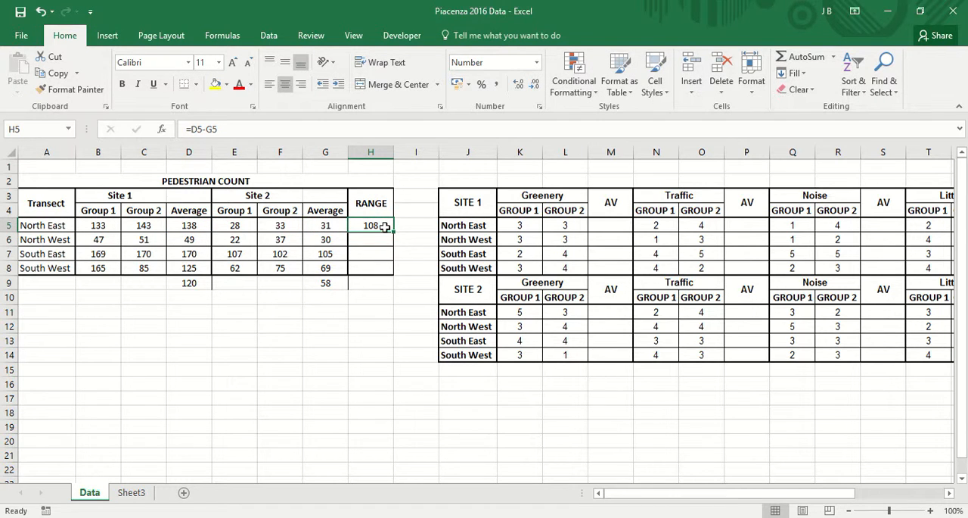
left_click_drag(394, 232, 396, 272)
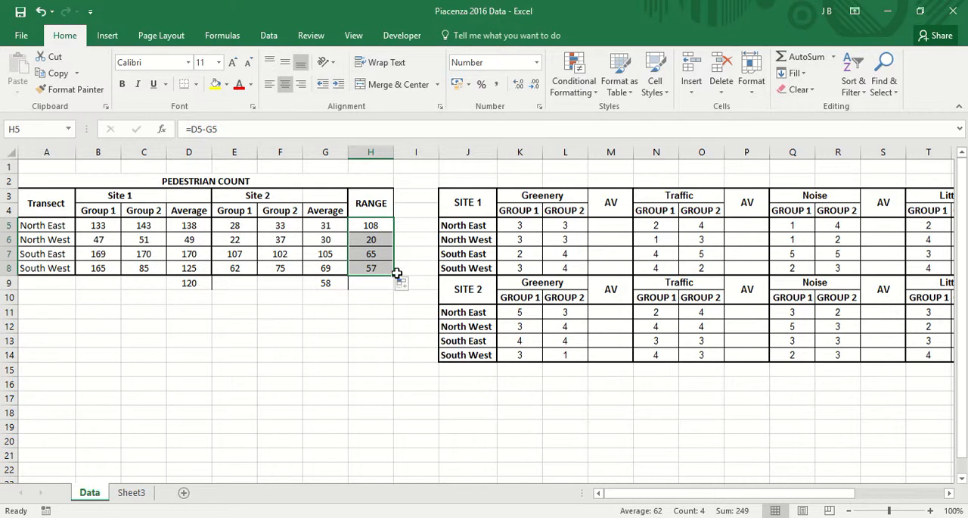